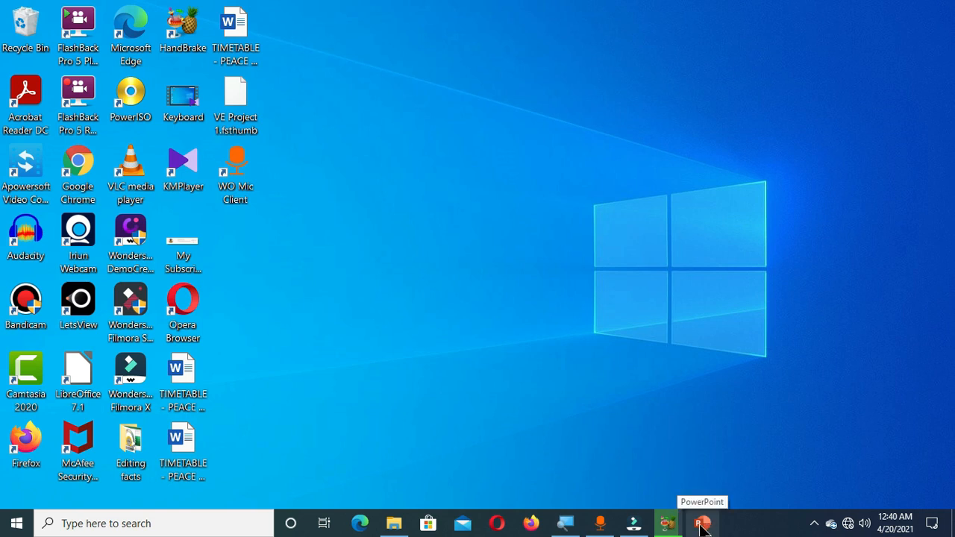
# - Launch PowerPoint and close it from its start screen
pyautogui.click(702, 526)
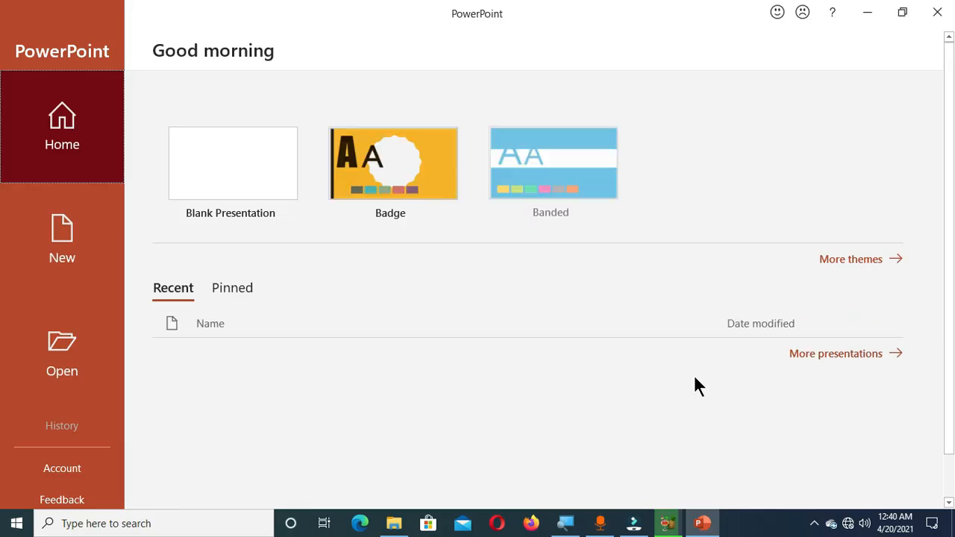
pyautogui.click(938, 11)
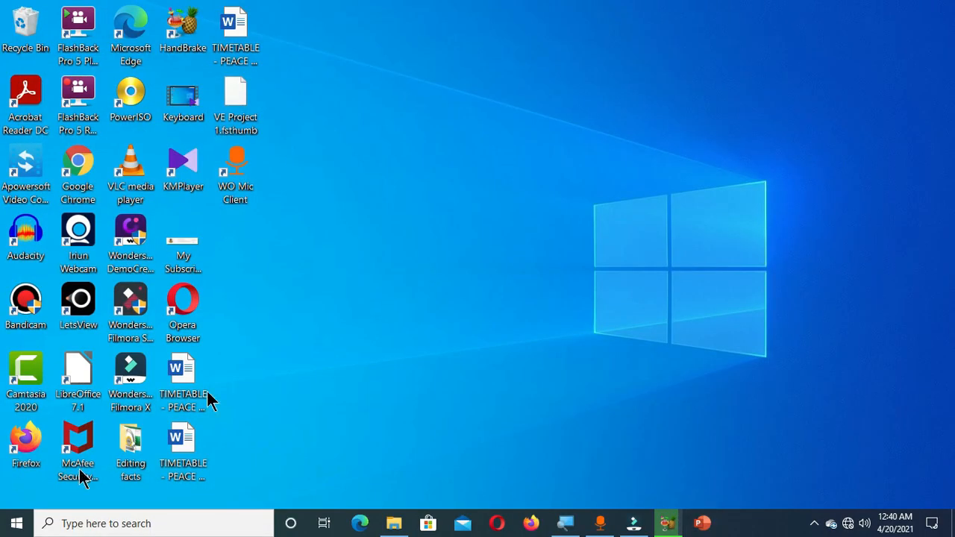
# - Find PowerPoint in the Windows list of installed apps and display its shortcut options and recent files
pyautogui.click(17, 525)
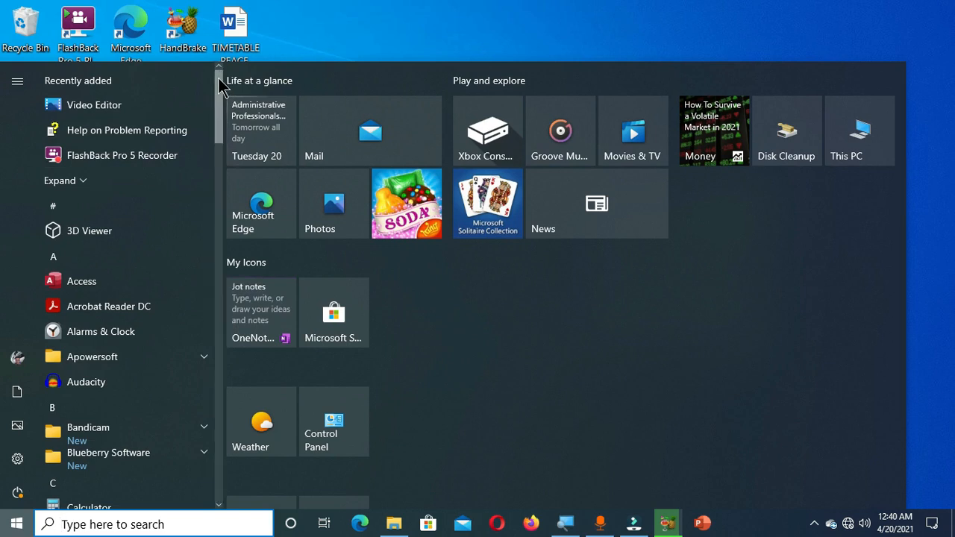
pyautogui.moveTo(220, 77); pyautogui.dragTo(218, 253)
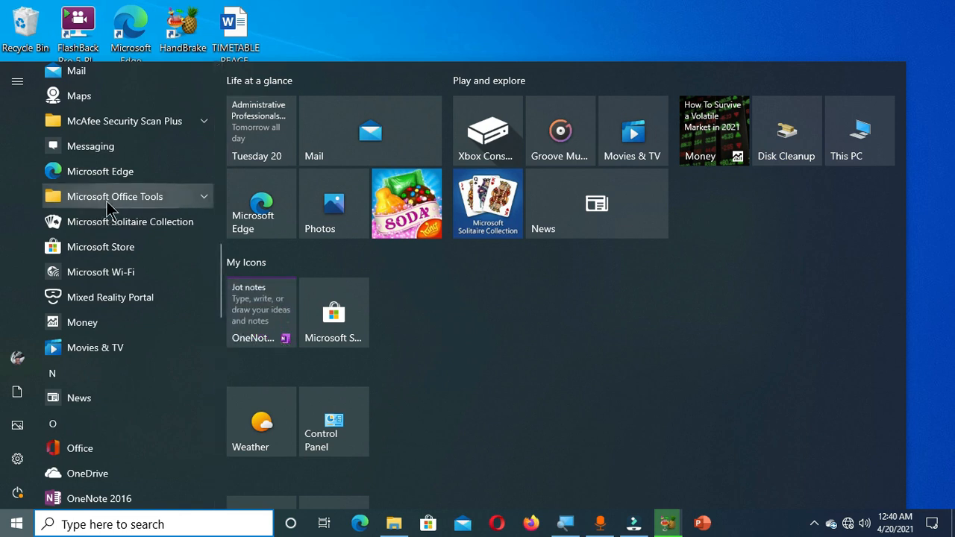
pyautogui.click(204, 199)
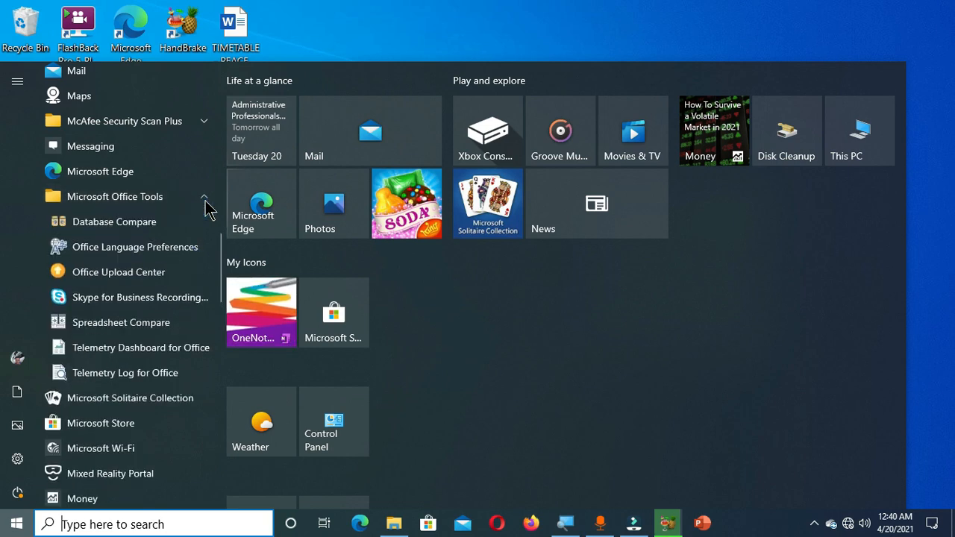
pyautogui.scroll(-3, 218, 269)
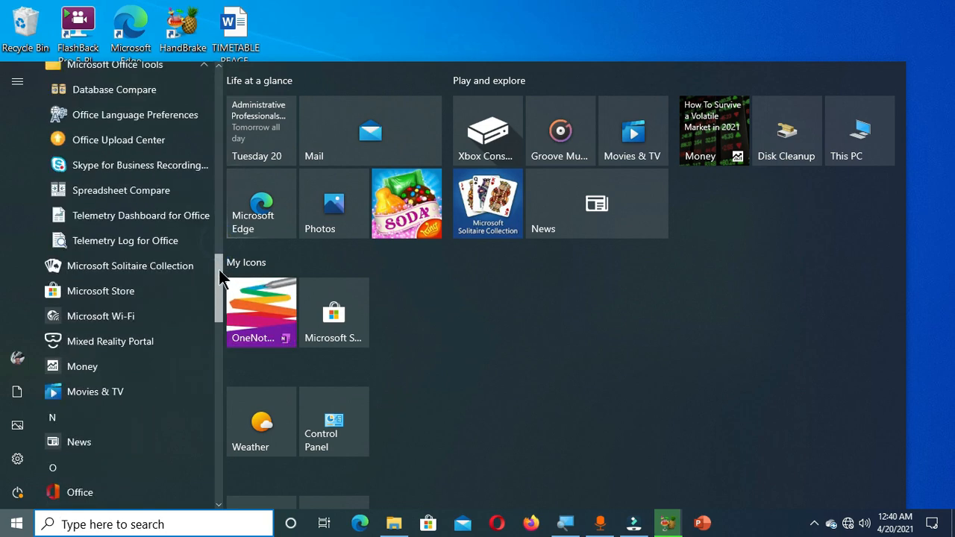
pyautogui.moveTo(219, 270); pyautogui.dragTo(217, 346)
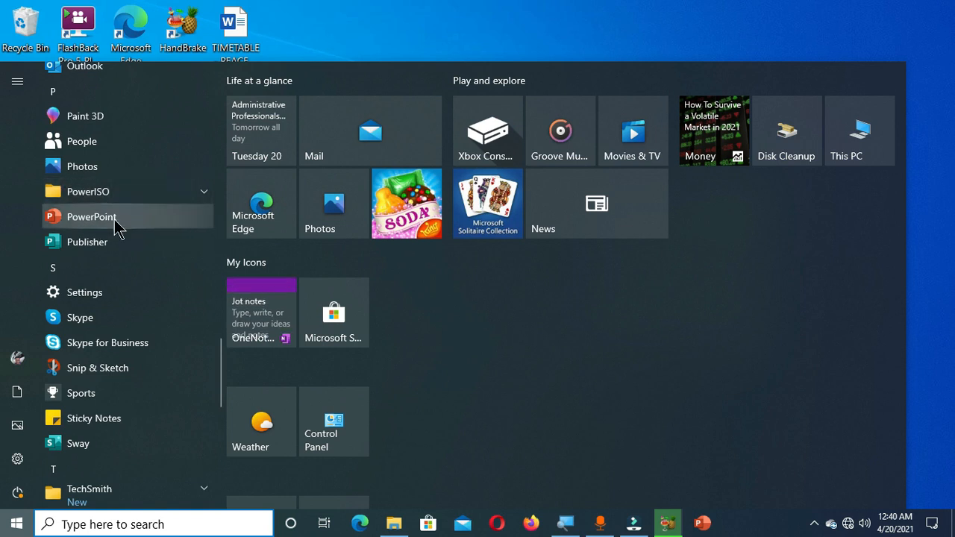
pyautogui.click(97, 221)
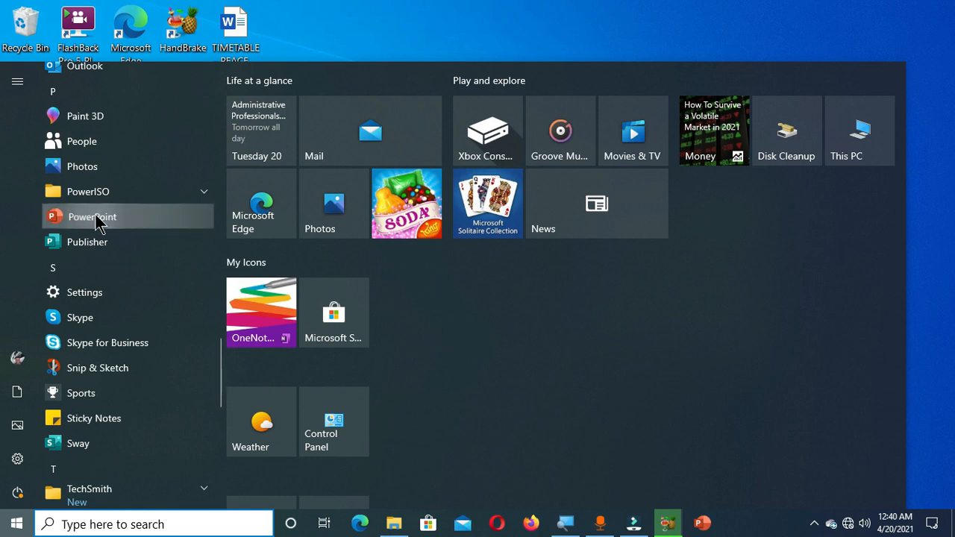
pyautogui.rightClick(97, 221)
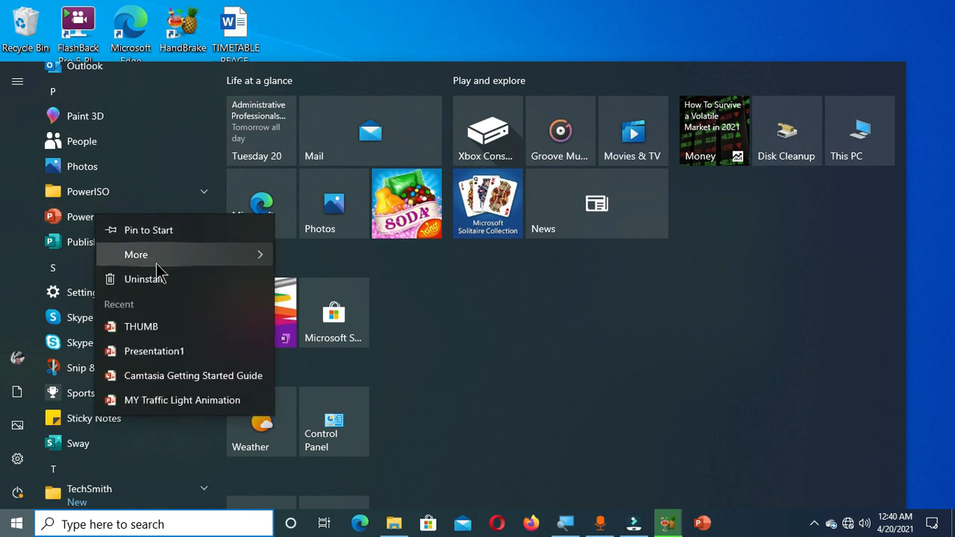
pyautogui.moveTo(156, 265)
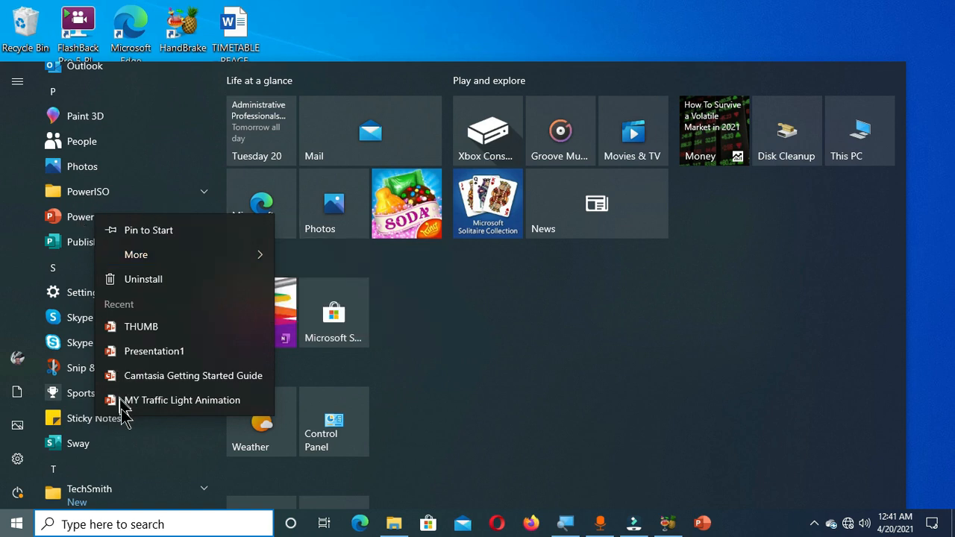
# - Search Windows for "po" and launch PowerPoint from the results
pyautogui.click(114, 526)
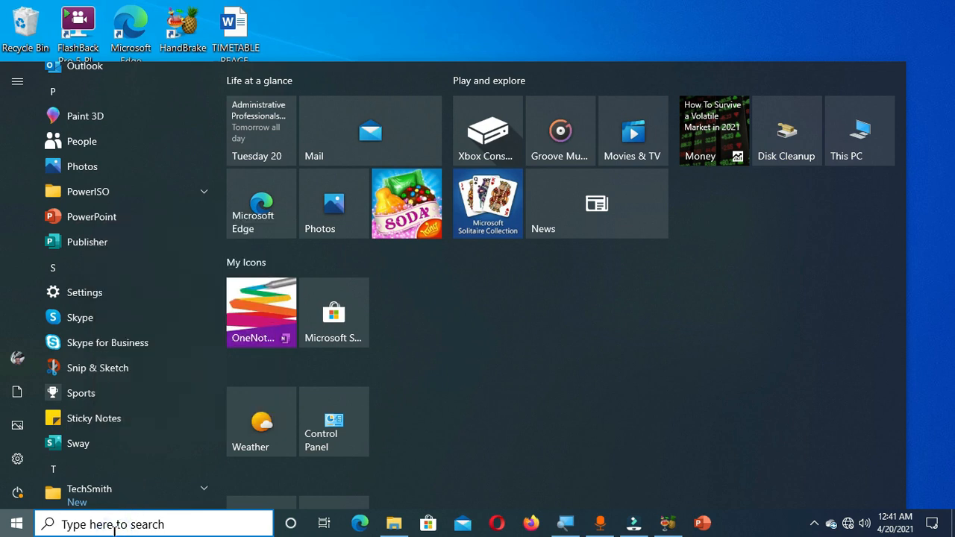
pyautogui.click(116, 524)
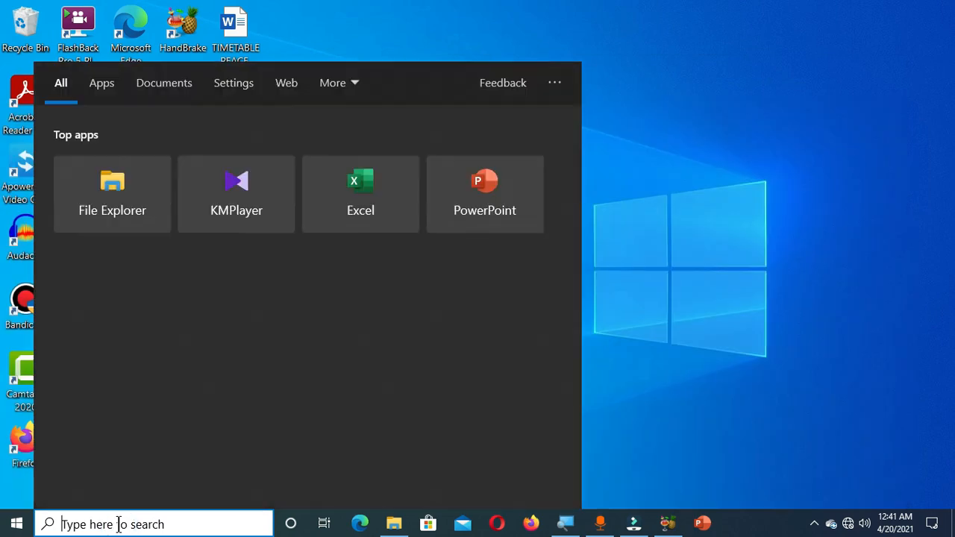
pyautogui.write('po')
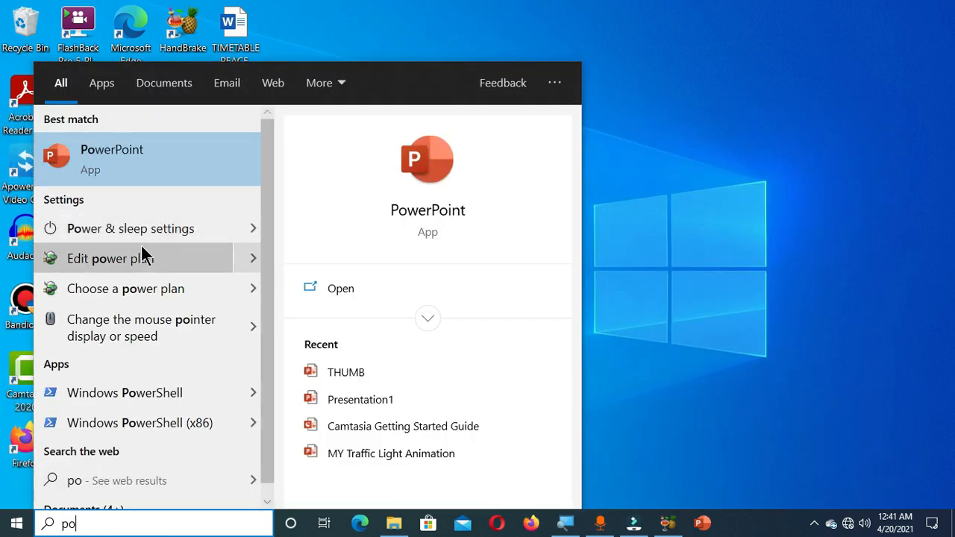
pyautogui.click(152, 159)
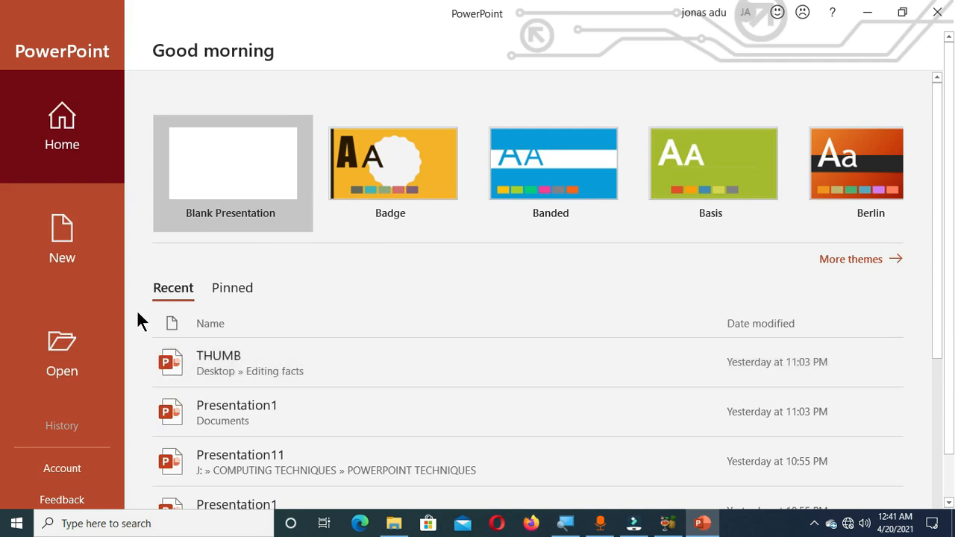
# - Review the start screen's Home templates and recent files, the New themes, and the Open page's file locations
pyautogui.click(62, 113)
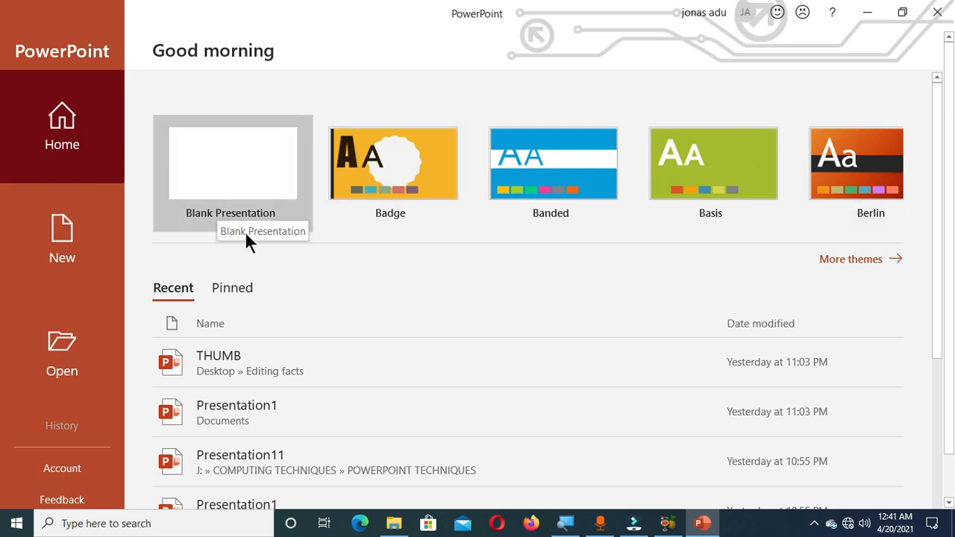
pyautogui.moveTo(939, 179); pyautogui.dragTo(945, 323)
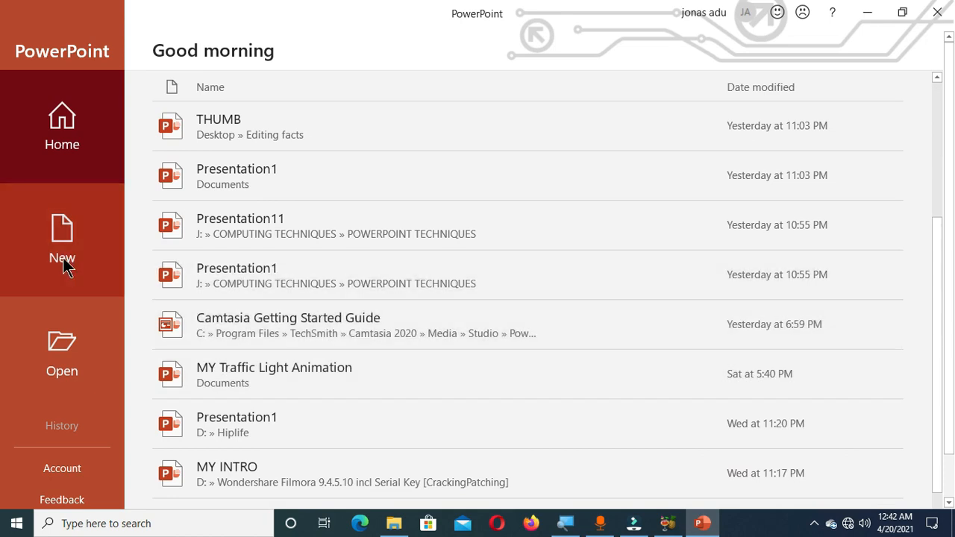
pyautogui.click(62, 246)
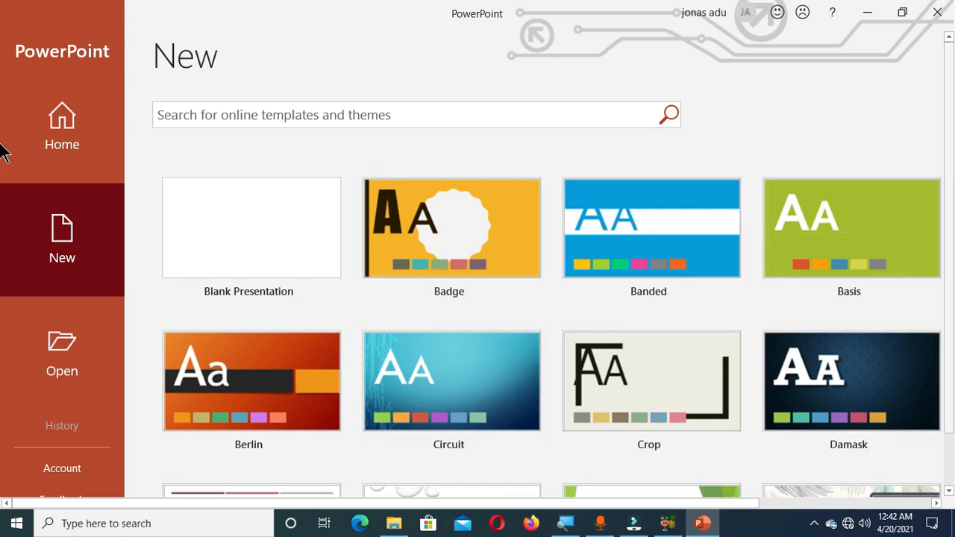
pyautogui.scroll(-1, 302, 313)
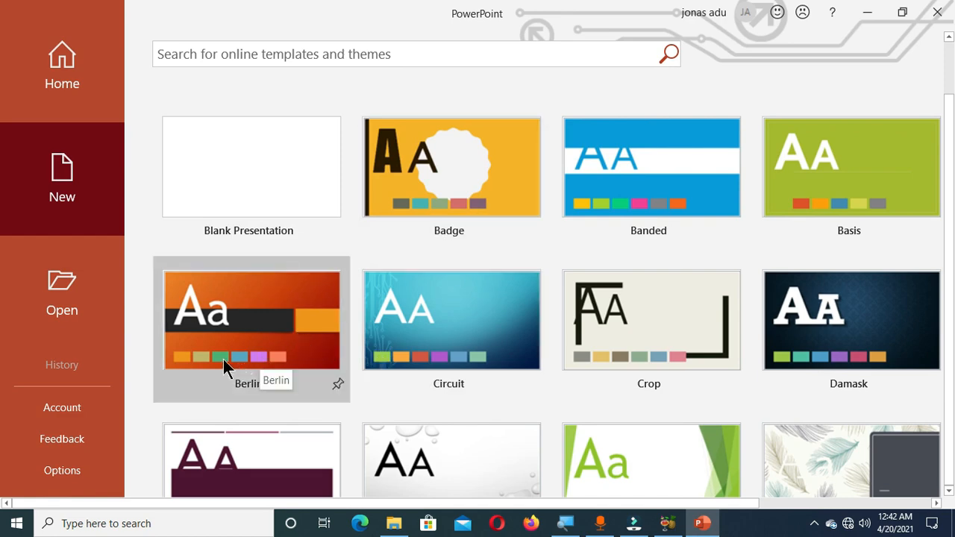
pyautogui.click(60, 283)
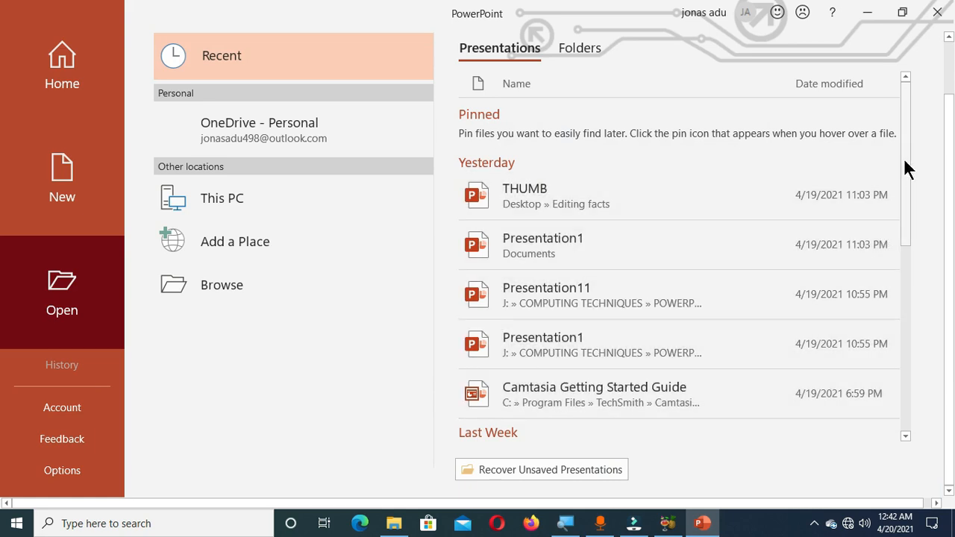
pyautogui.moveTo(907, 168); pyautogui.dragTo(910, 127)
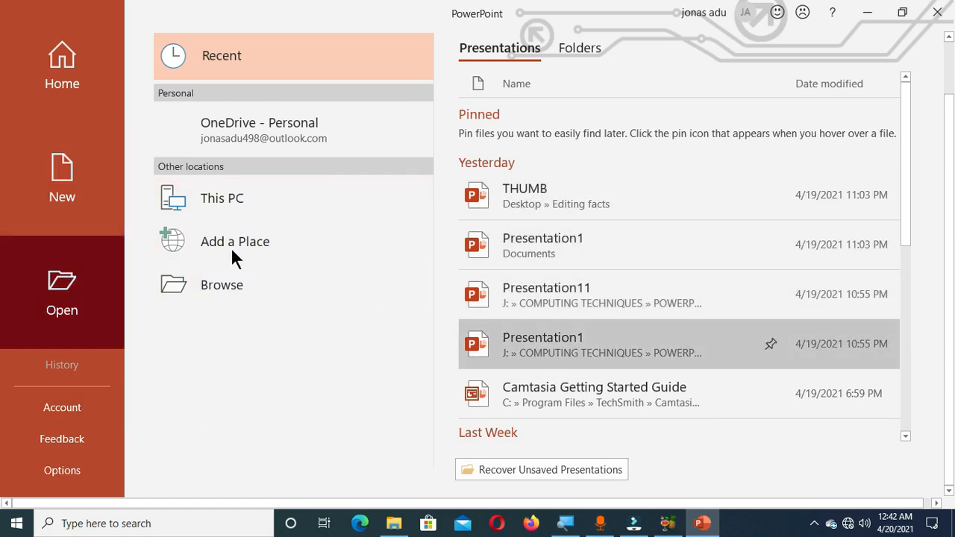
pyautogui.click(56, 62)
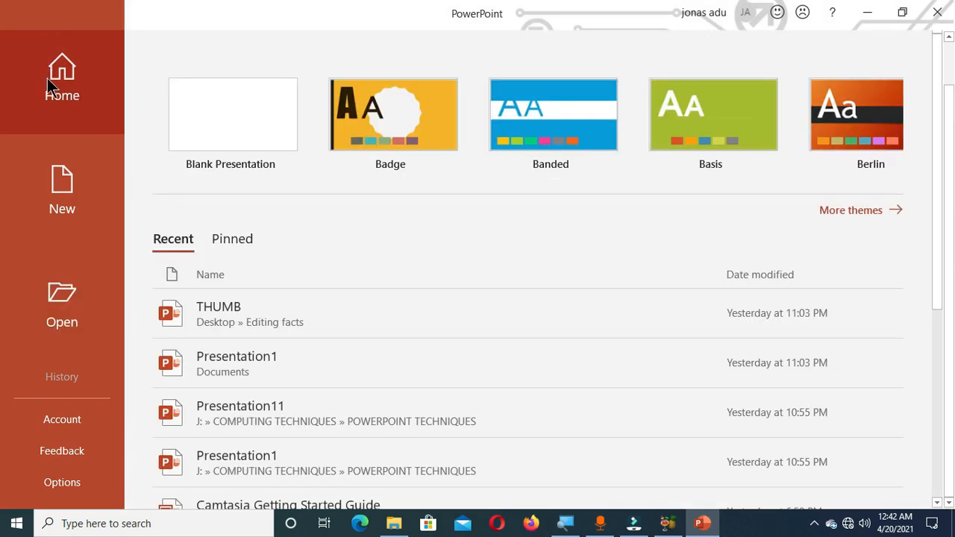
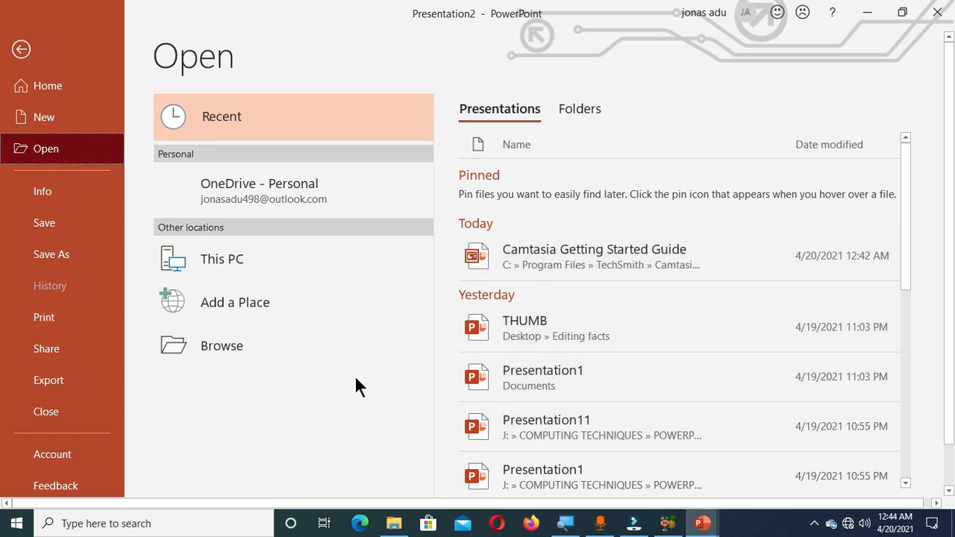
# - Examine the Info page's options for protecting, checking and managing the presentation without applying any
pyautogui.click(43, 193)
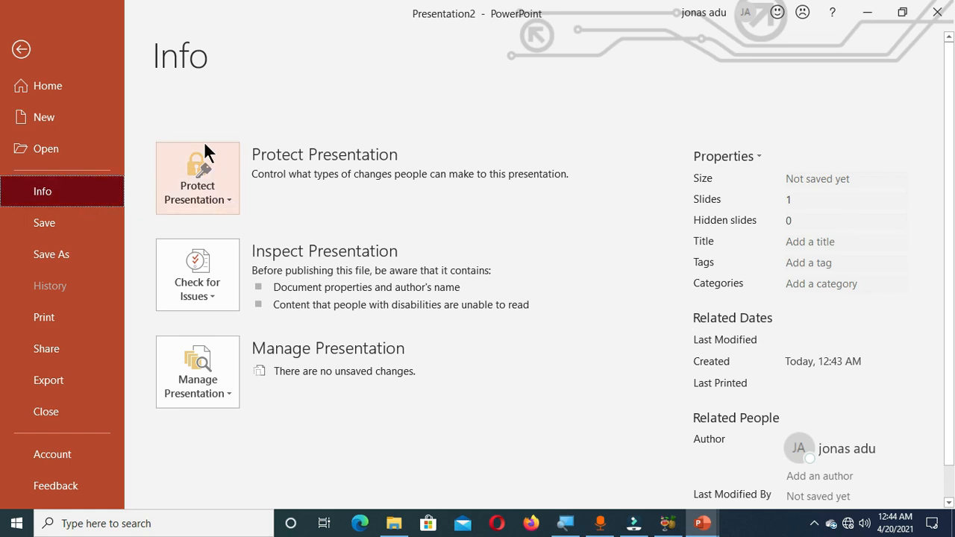
pyautogui.click(230, 198)
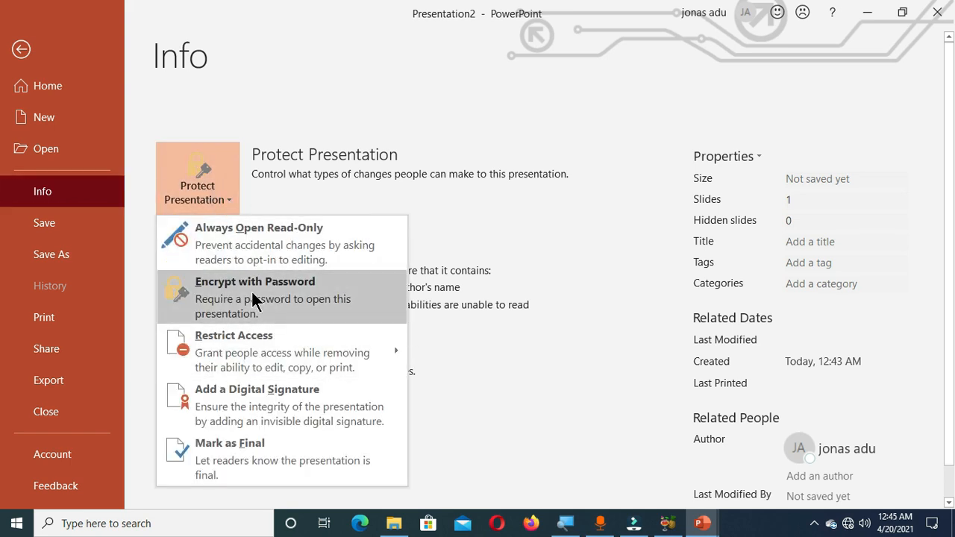
pyautogui.moveTo(278, 361)
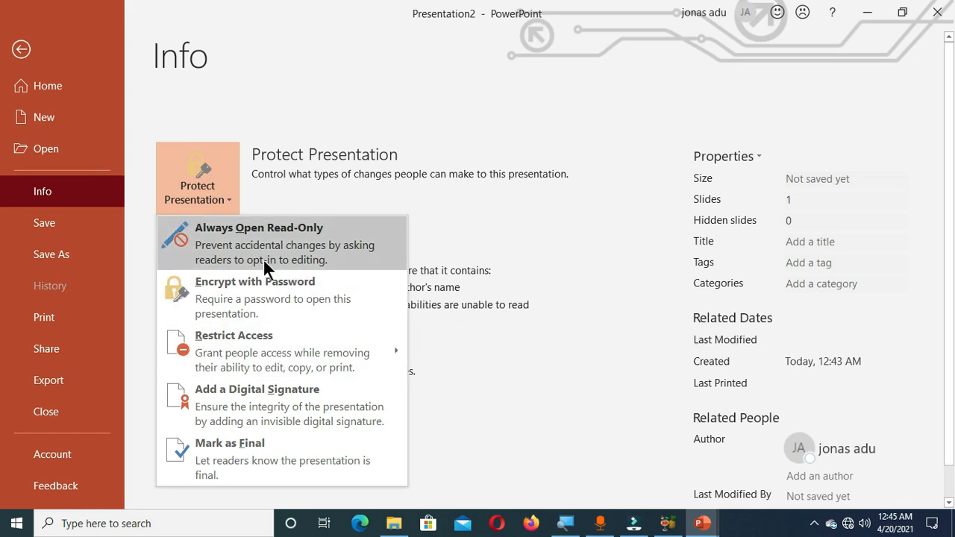
pyautogui.click(257, 74)
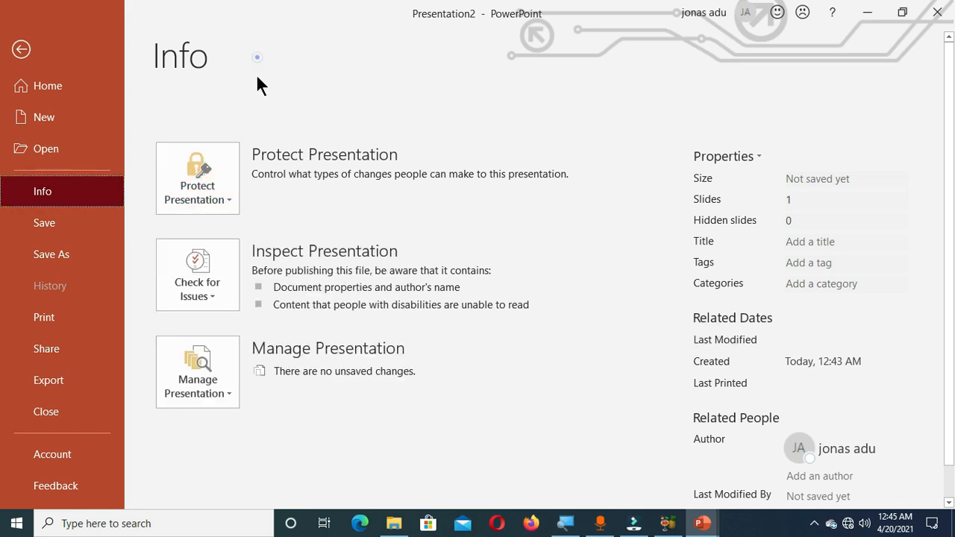
pyautogui.click(213, 295)
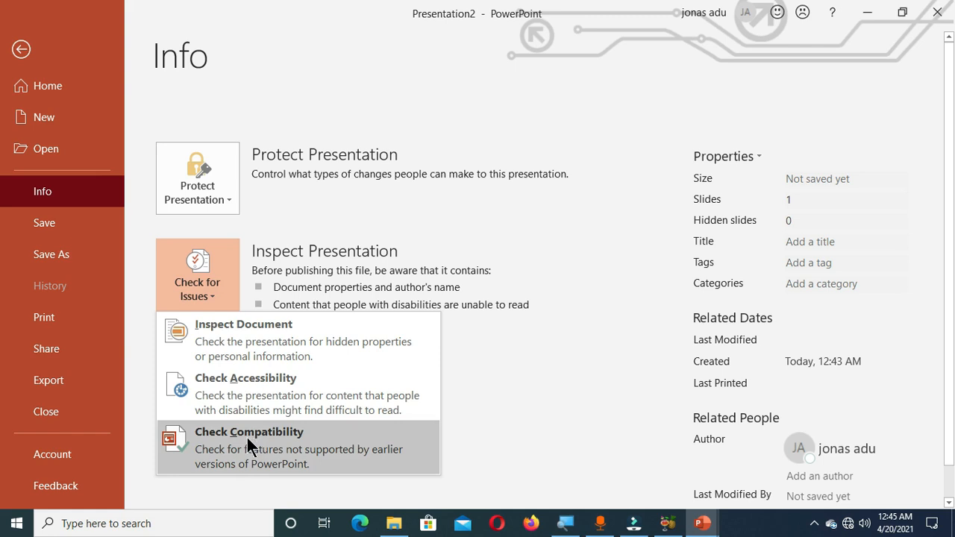
pyautogui.click(224, 299)
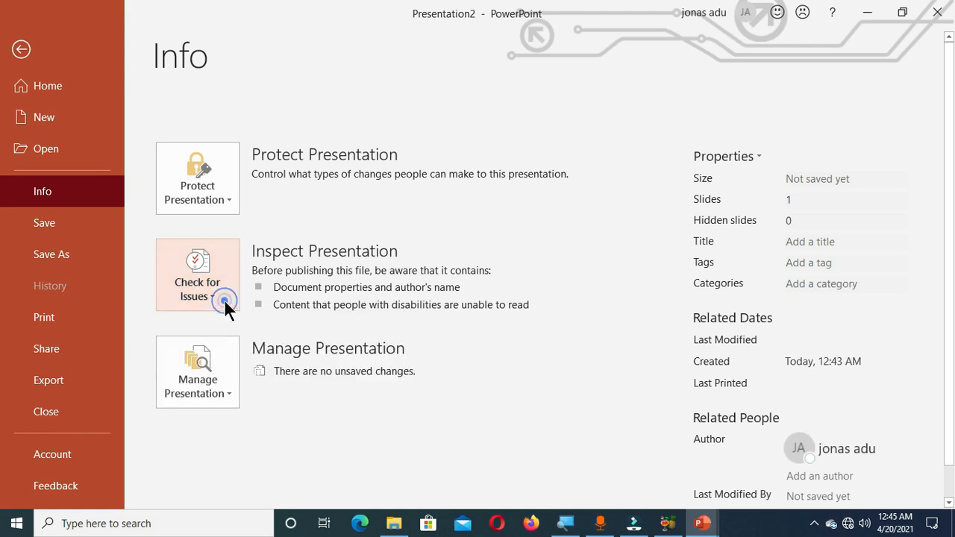
pyautogui.click(227, 393)
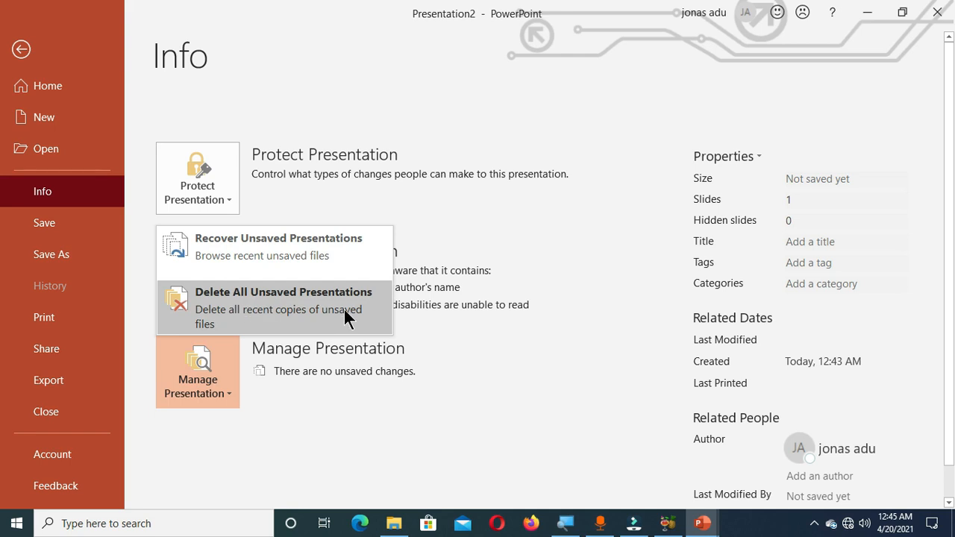
pyautogui.click(228, 392)
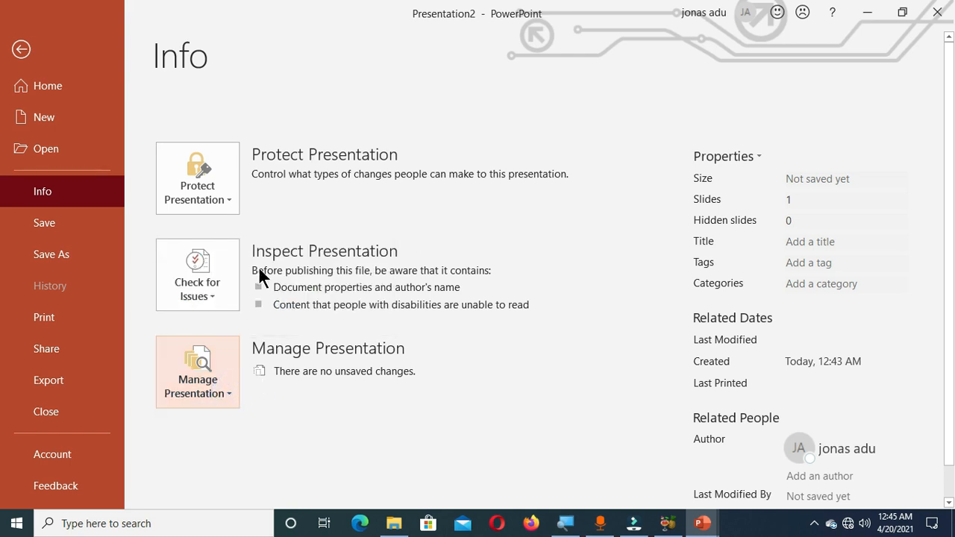
# - Review the presentation's Save As locations, Print settings, Share and Export options, and the Account page
pyautogui.click(47, 224)
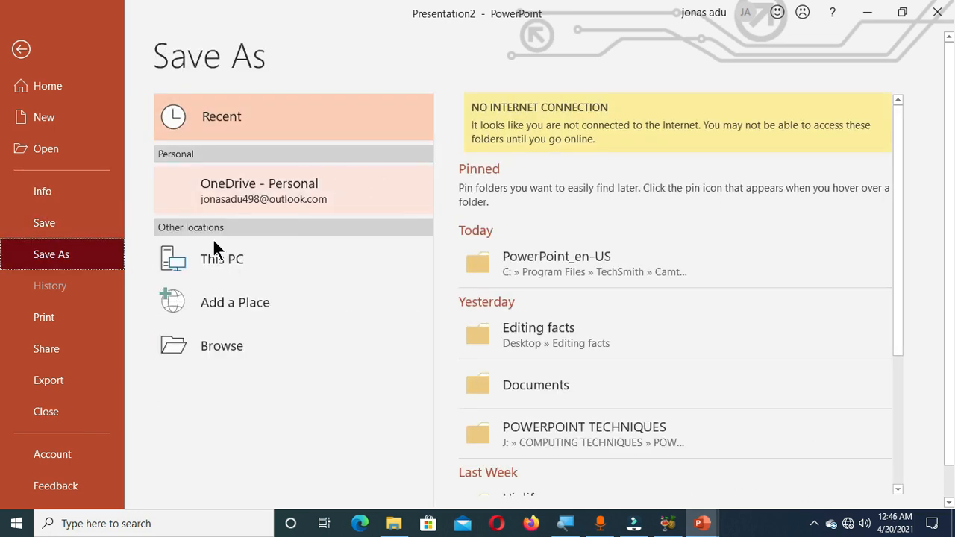
pyautogui.click(58, 328)
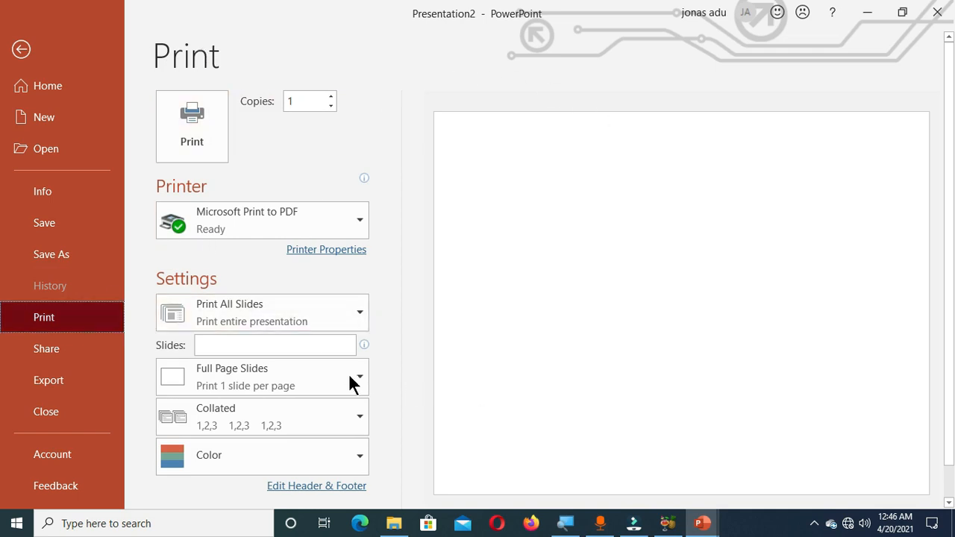
pyautogui.moveTo(947, 132); pyautogui.dragTo(951, 215)
pyautogui.scroll(1, 941, 231)
pyautogui.click(53, 352)
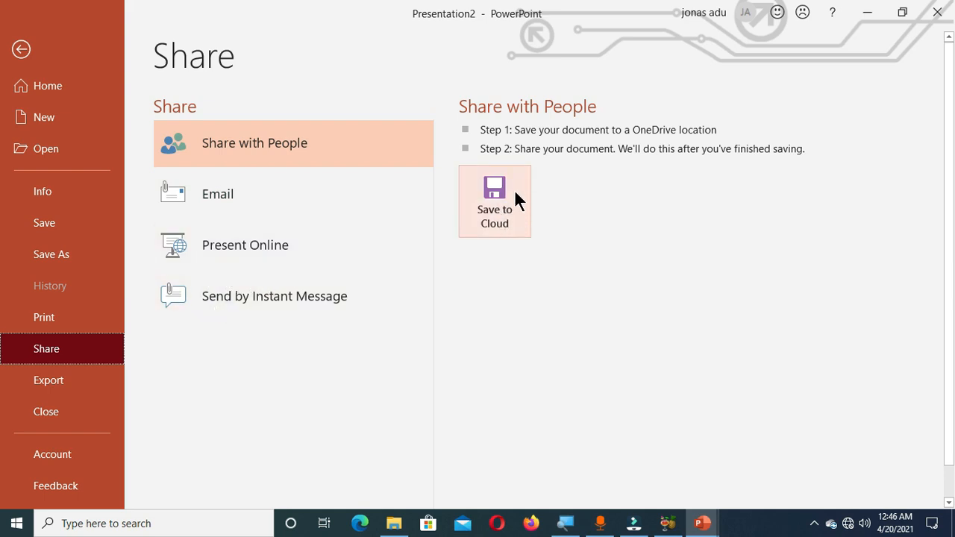
pyautogui.click(45, 386)
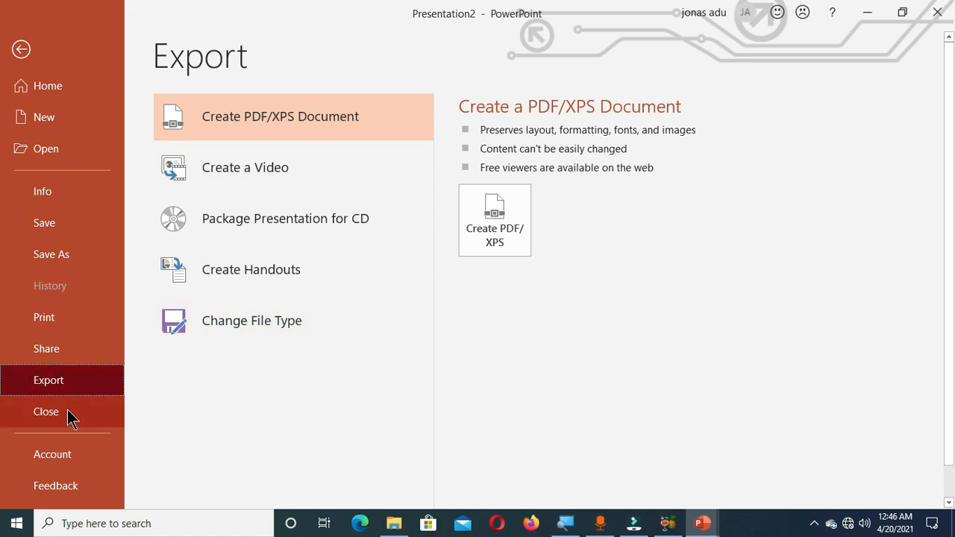
pyautogui.click(52, 457)
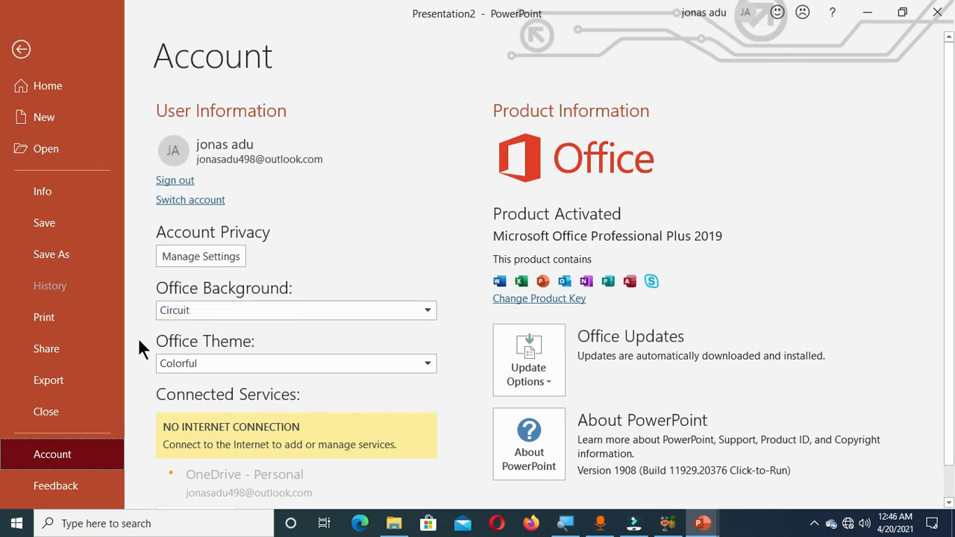
# - Set the Office background to School Supplies
pyautogui.click(428, 312)
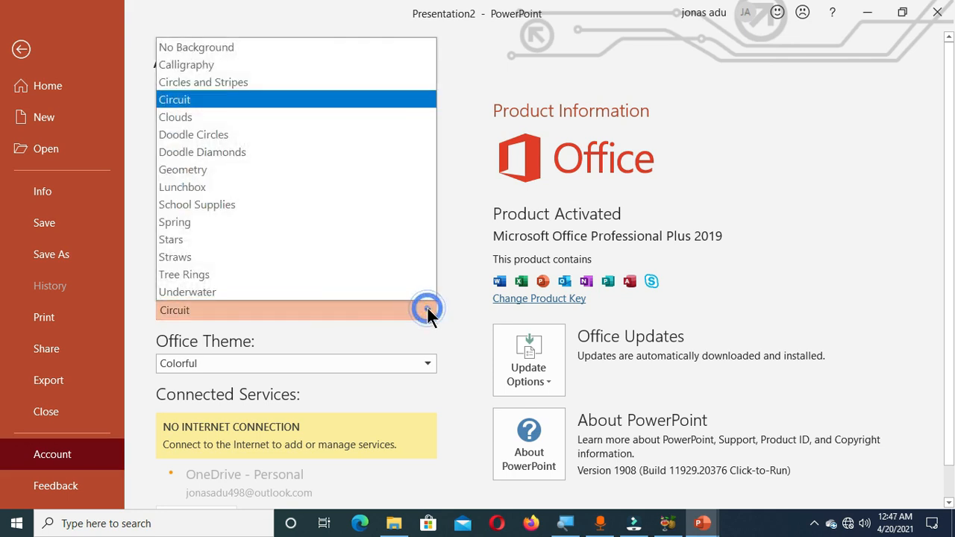
pyautogui.click(226, 205)
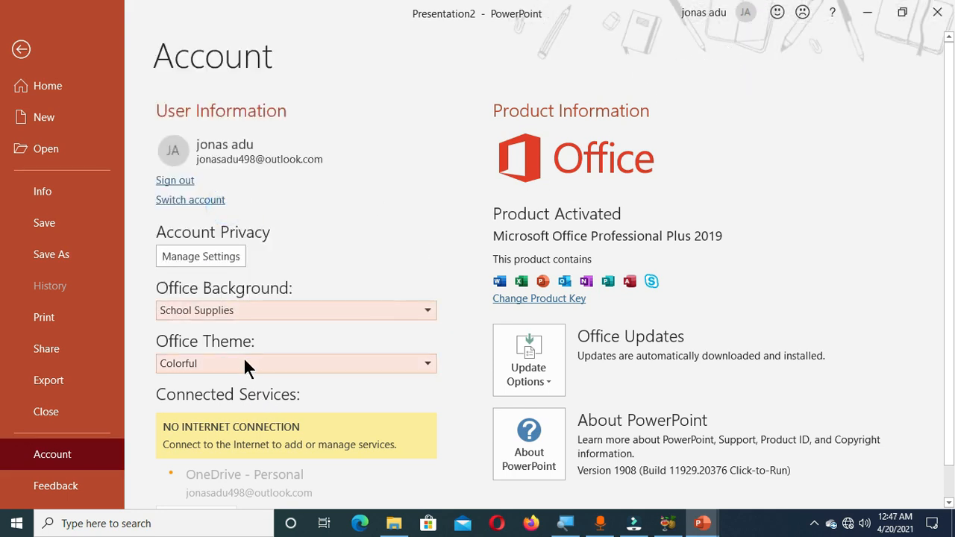
# - Try the Dark Gray, Black and White Office themes in turn and set the theme back to Colorful
pyautogui.click(421, 366)
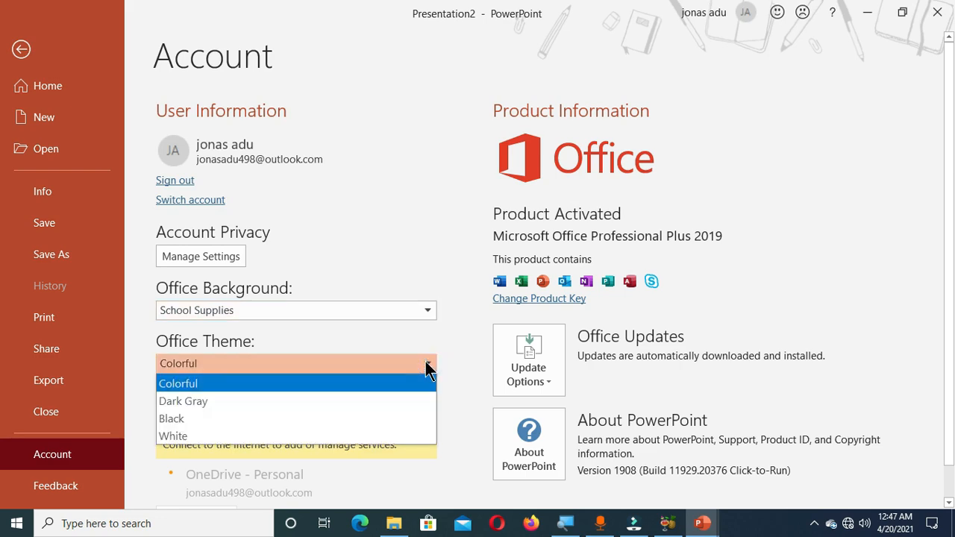
pyautogui.click(183, 402)
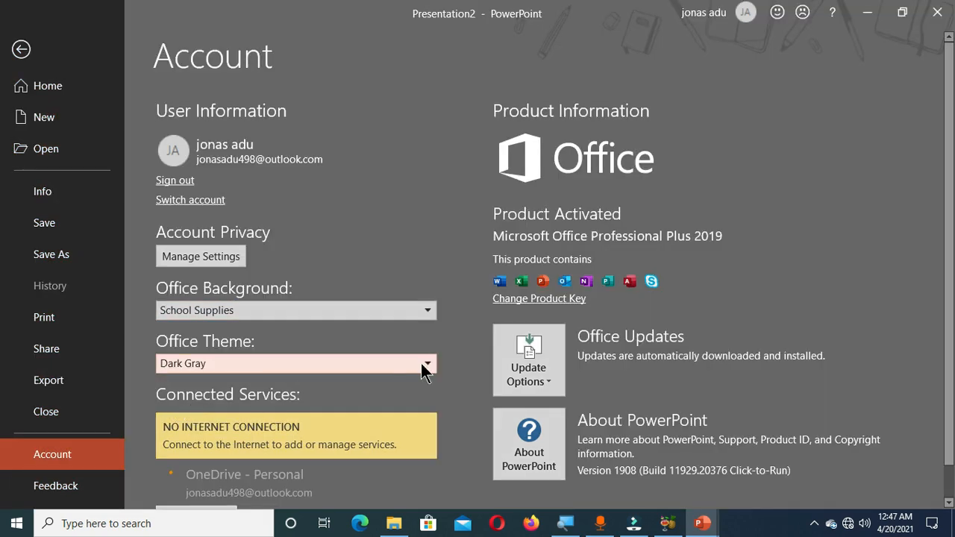
pyautogui.click(423, 365)
pyautogui.click(206, 420)
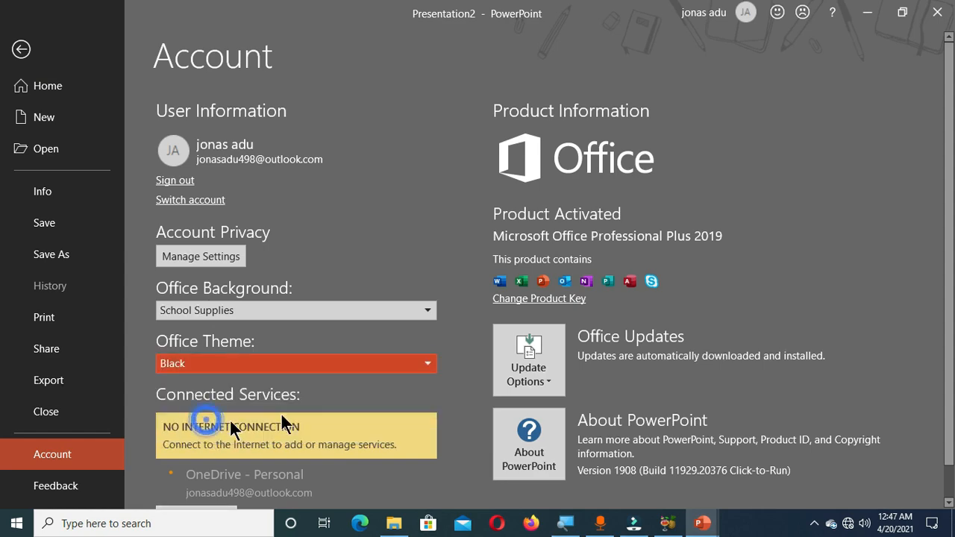
pyautogui.click(427, 364)
pyautogui.click(209, 437)
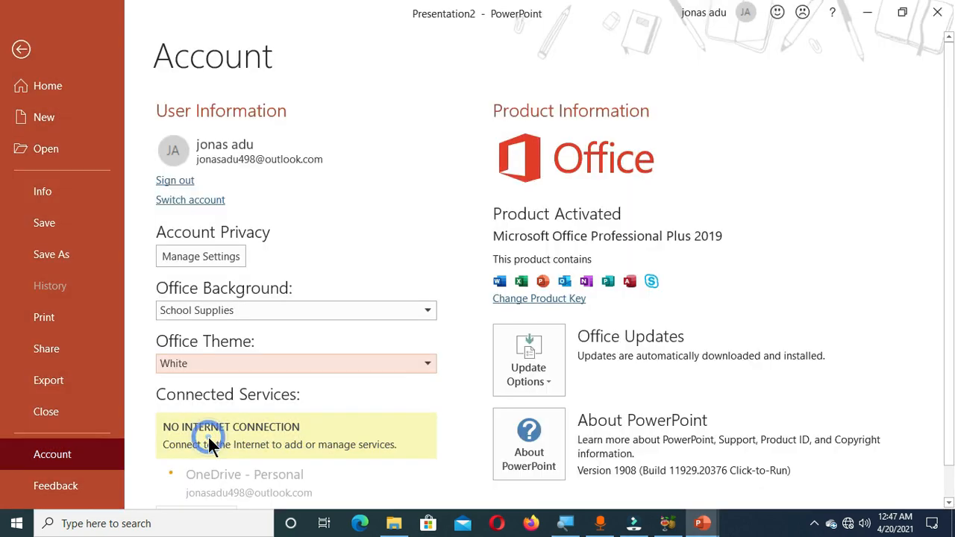
pyautogui.click(425, 366)
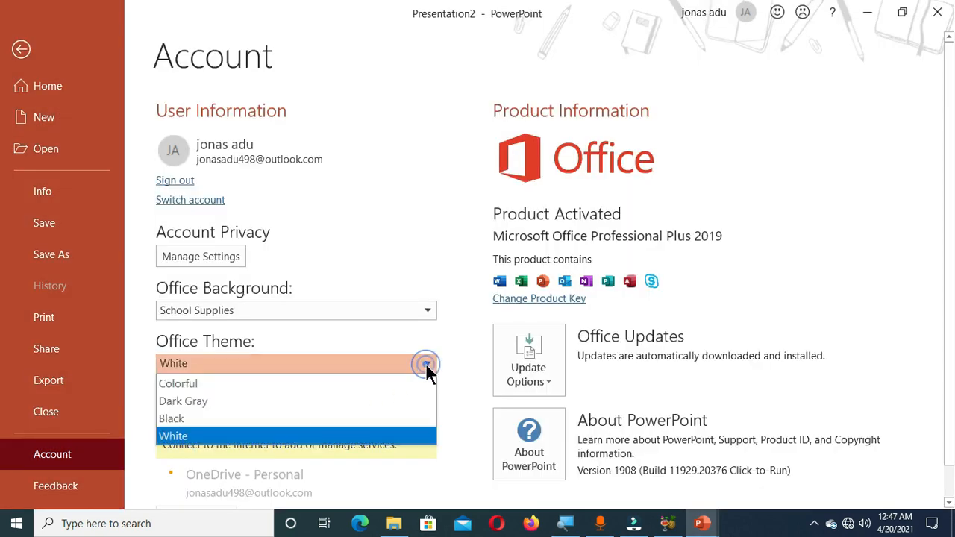
pyautogui.click(217, 385)
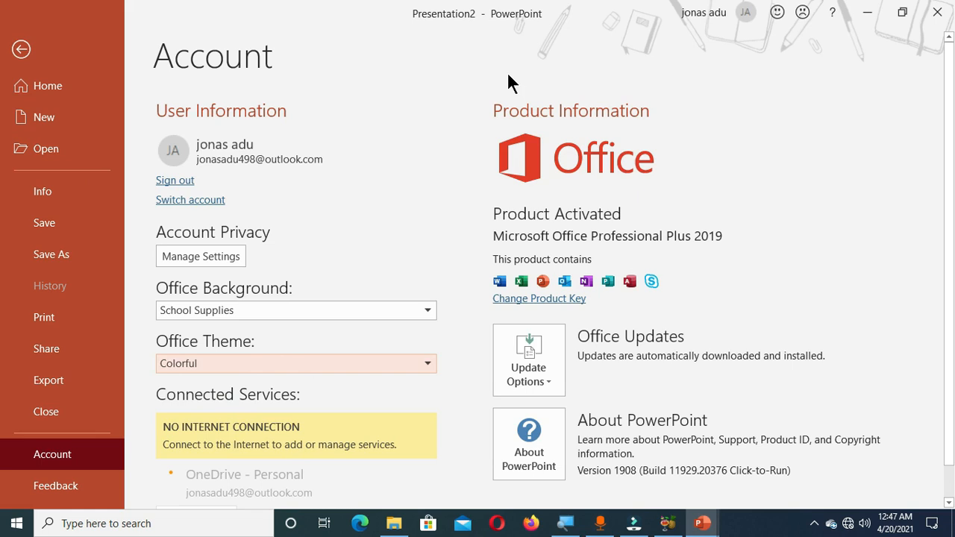
# - Return from the Account page to the blank presentation, minimize its window and bring it back up
pyautogui.click(22, 51)
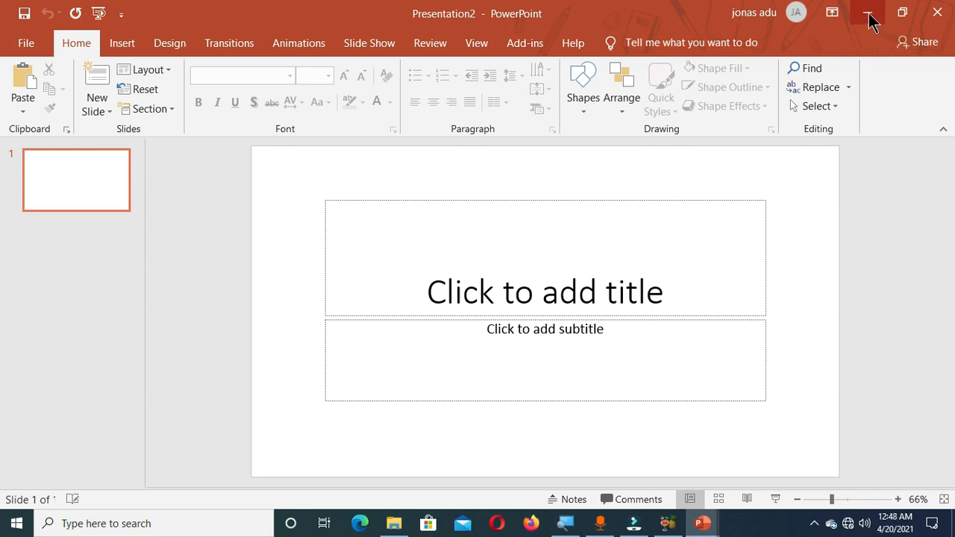
pyautogui.click(867, 20)
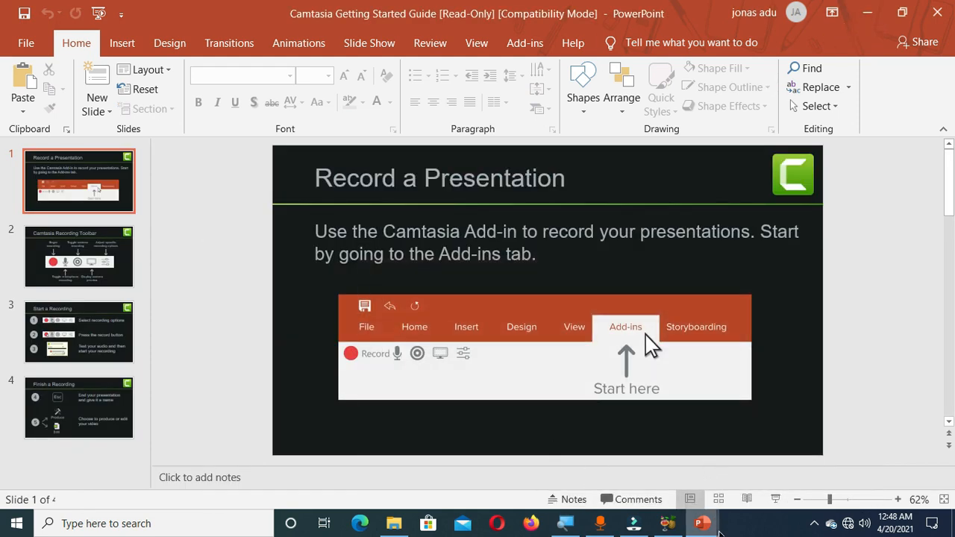
pyautogui.moveTo(702, 526)
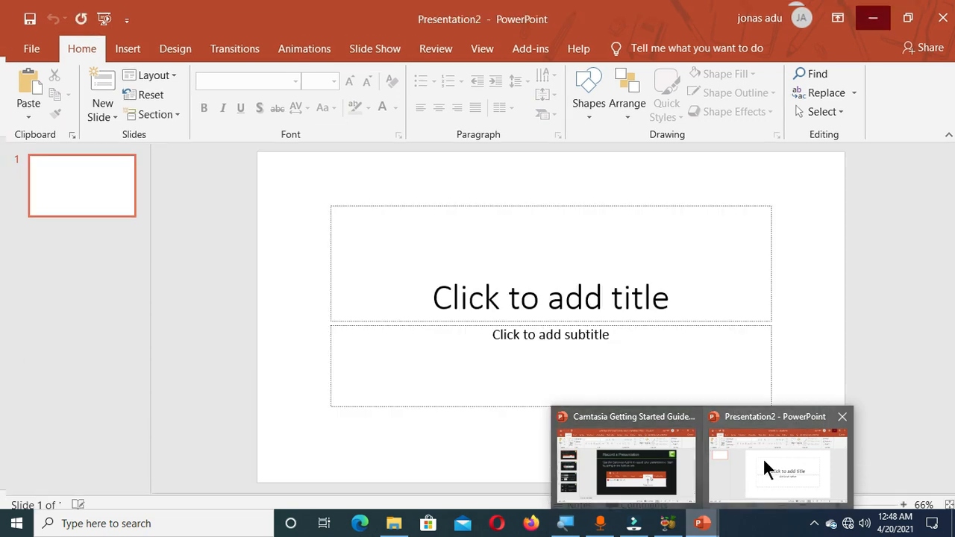
pyautogui.click(762, 457)
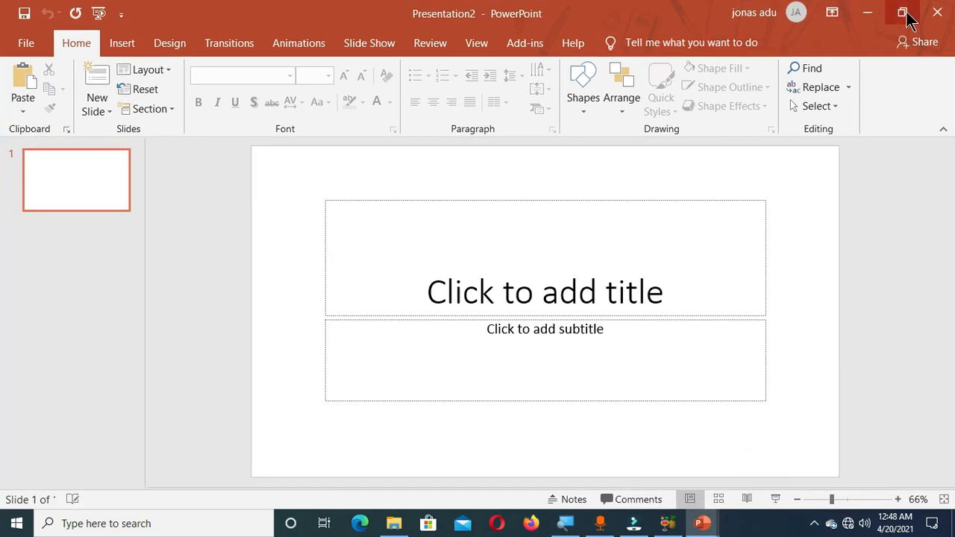
# - Restore the presentation window to a smaller size, move it over the desktop, refresh the desktop and maximize the window again
pyautogui.click(902, 13)
pyautogui.moveTo(649, 170); pyautogui.dragTo(502, 85)
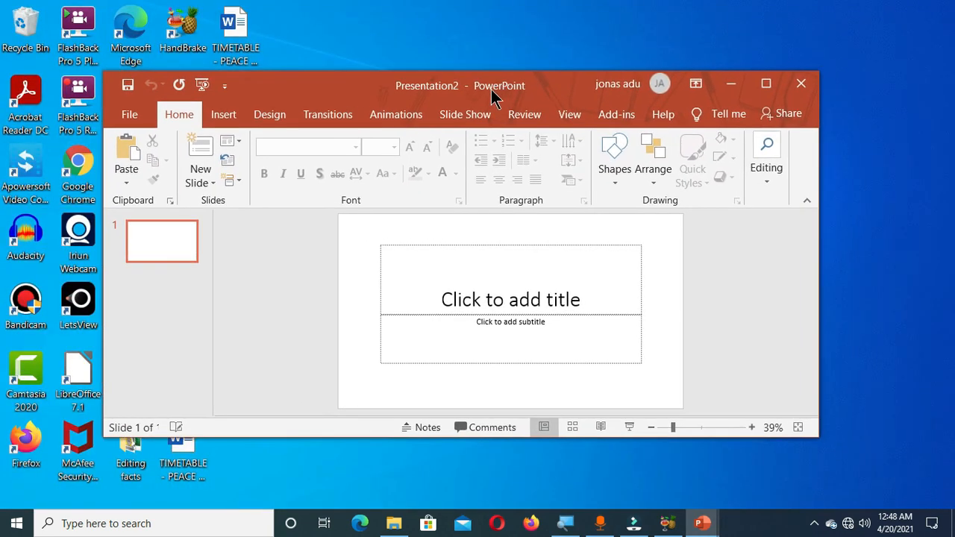
pyautogui.rightClick(349, 11)
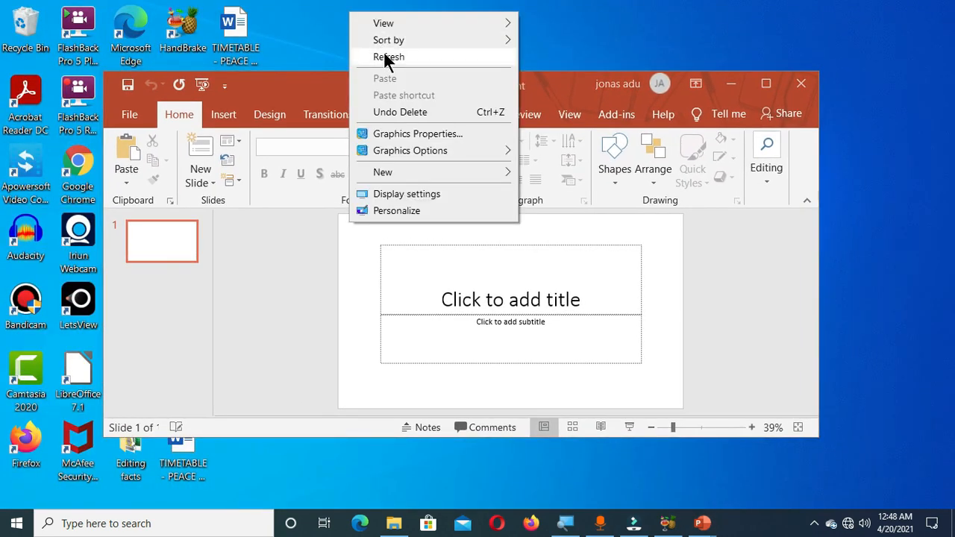
pyautogui.click(388, 59)
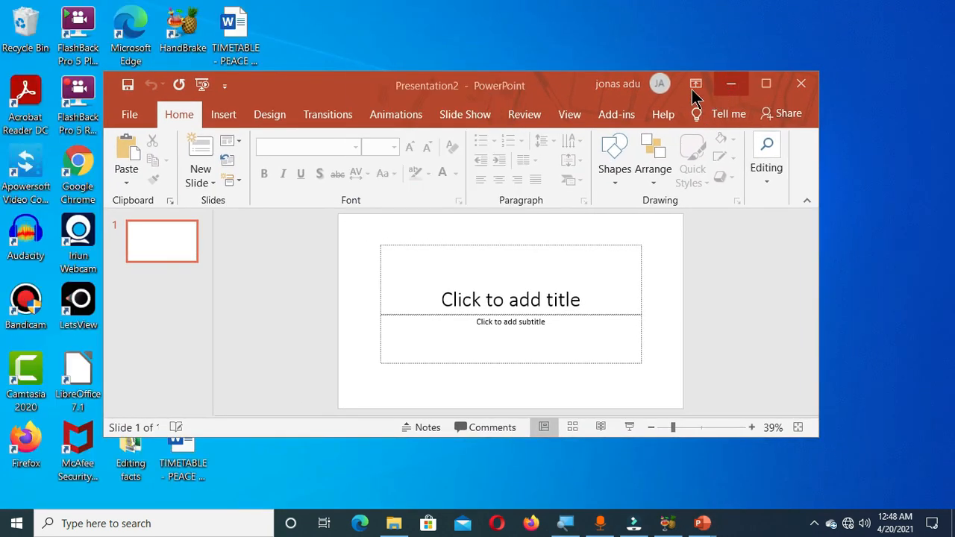
pyautogui.click(766, 85)
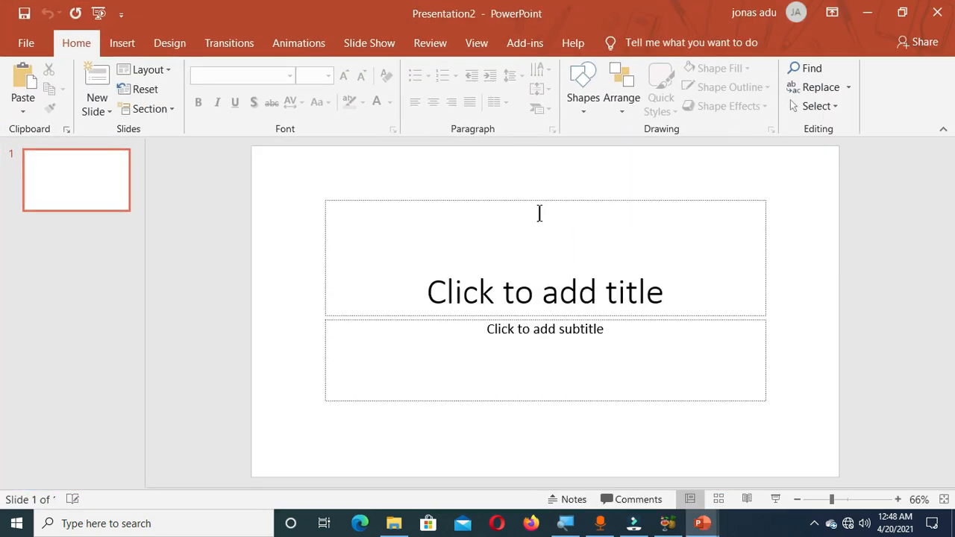